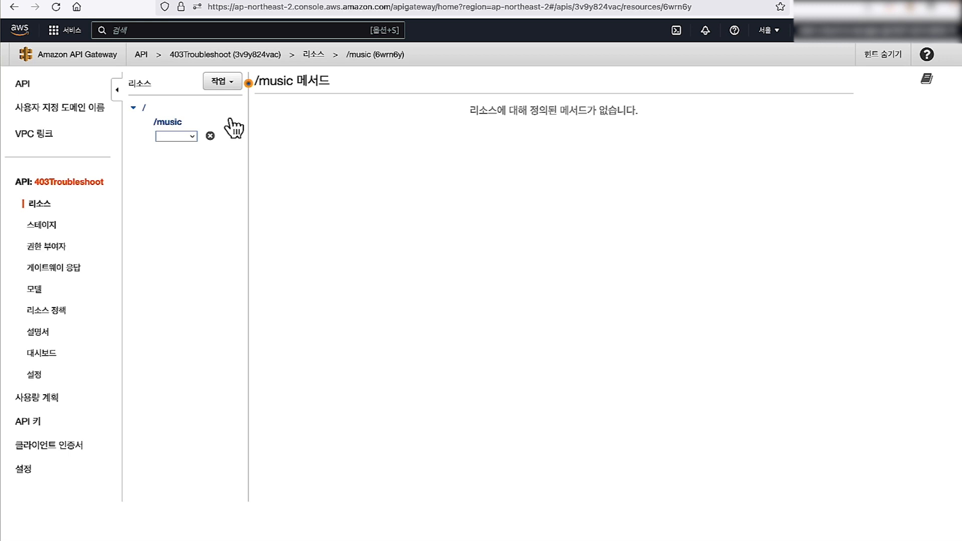
Step: Create a GET method on the /music resource
left_click(189, 137)
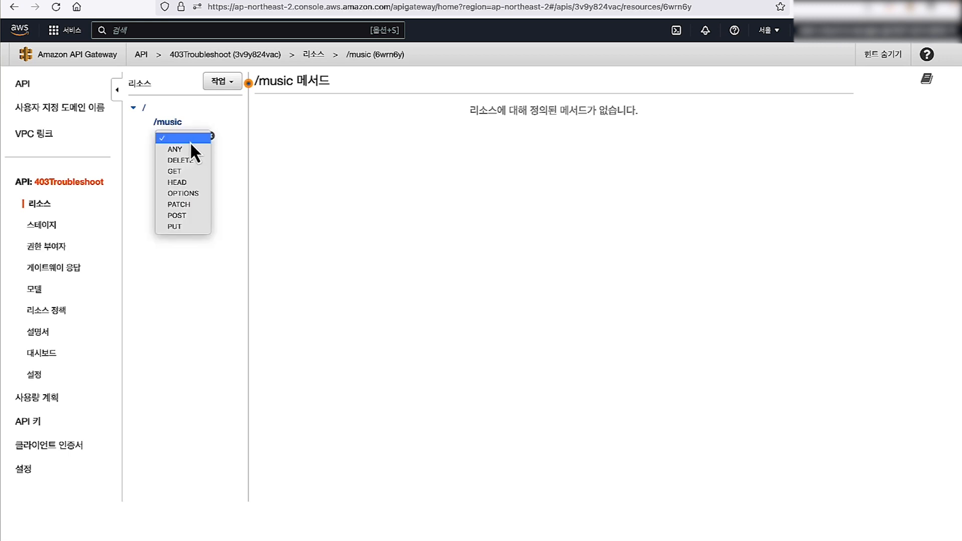
left_click(179, 171)
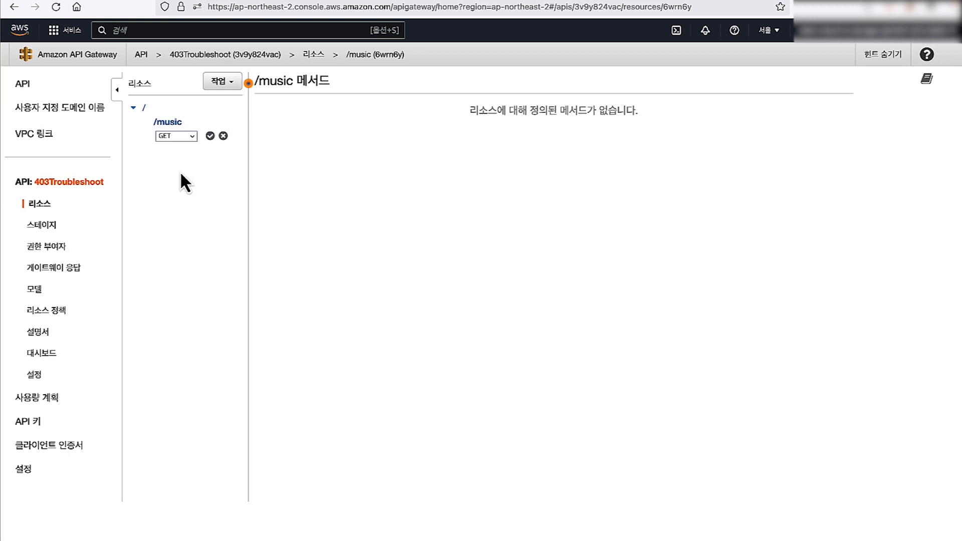
left_click(209, 136)
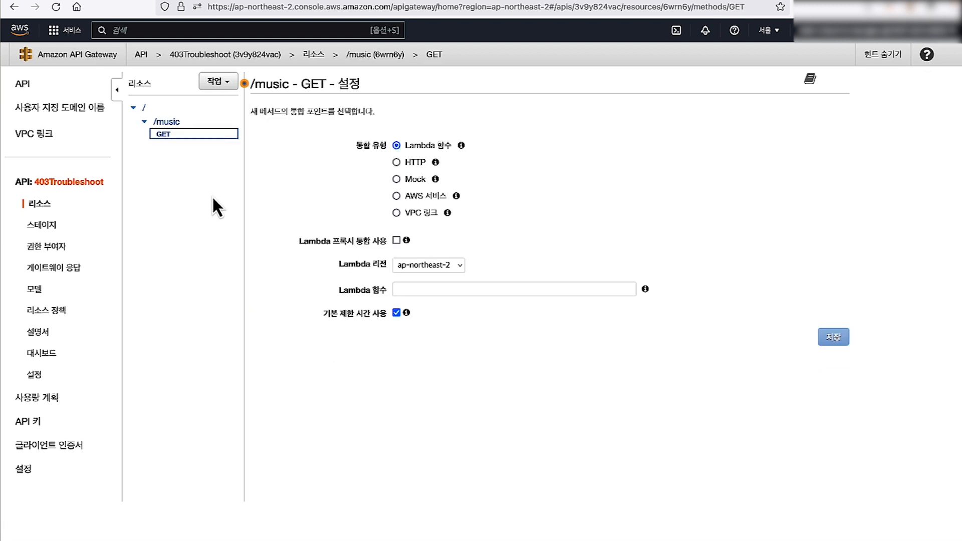
Step: Integrate the /music GET method with the HelloWorld Lambda function, save it and grant API Gateway permission to invoke the function
left_click(407, 290)
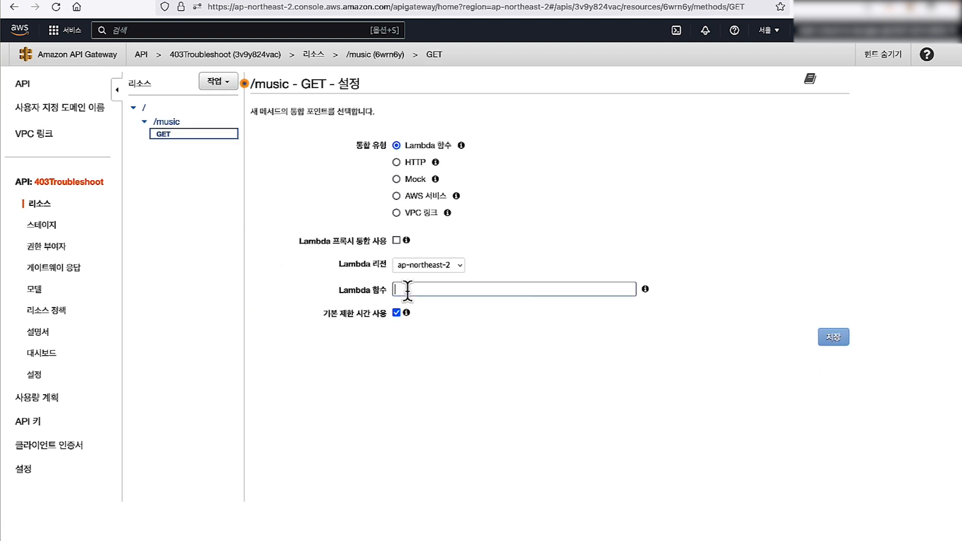
type("H")
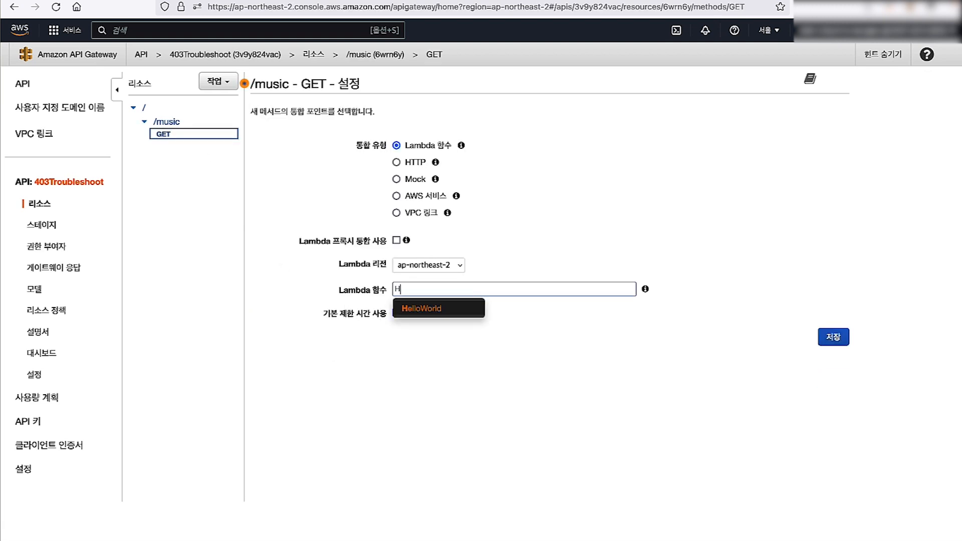
left_click(411, 310)
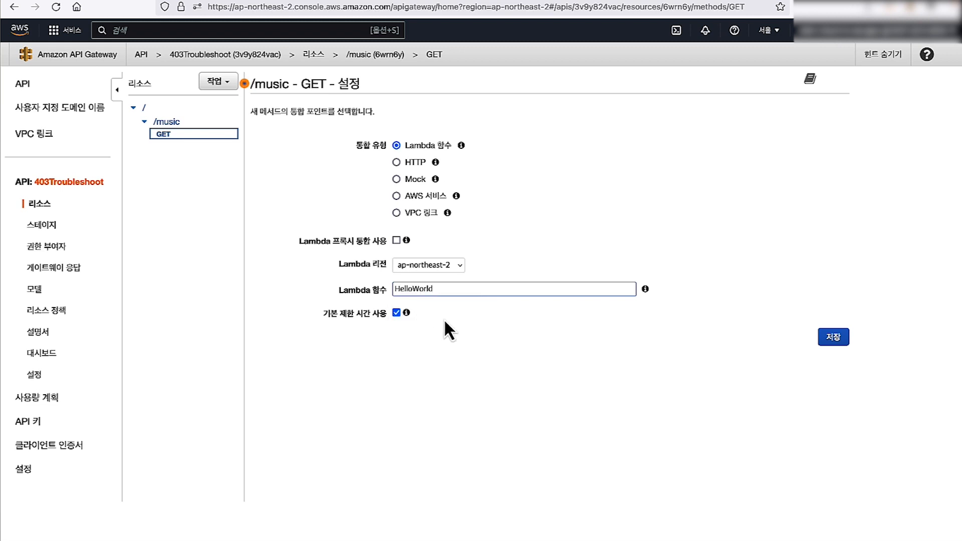
left_click(842, 340)
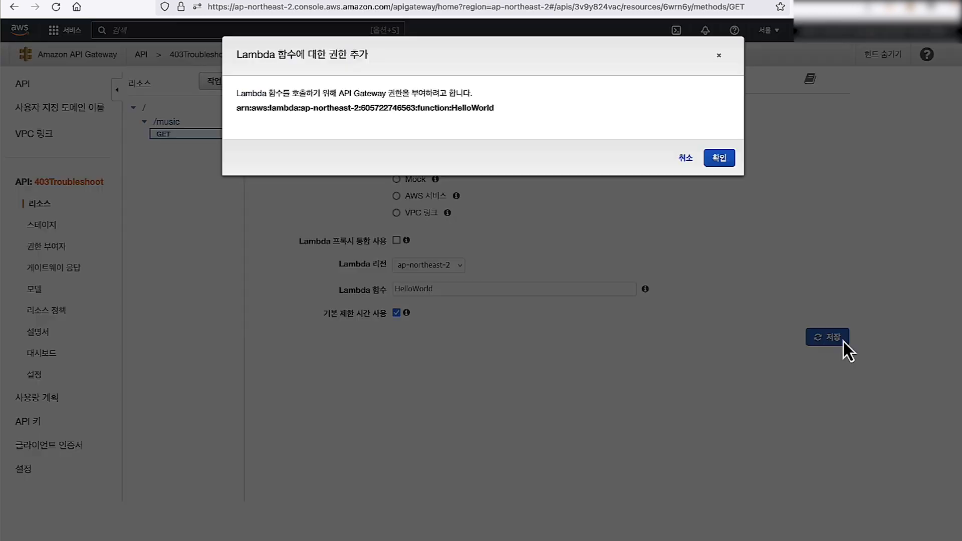
left_click(725, 159)
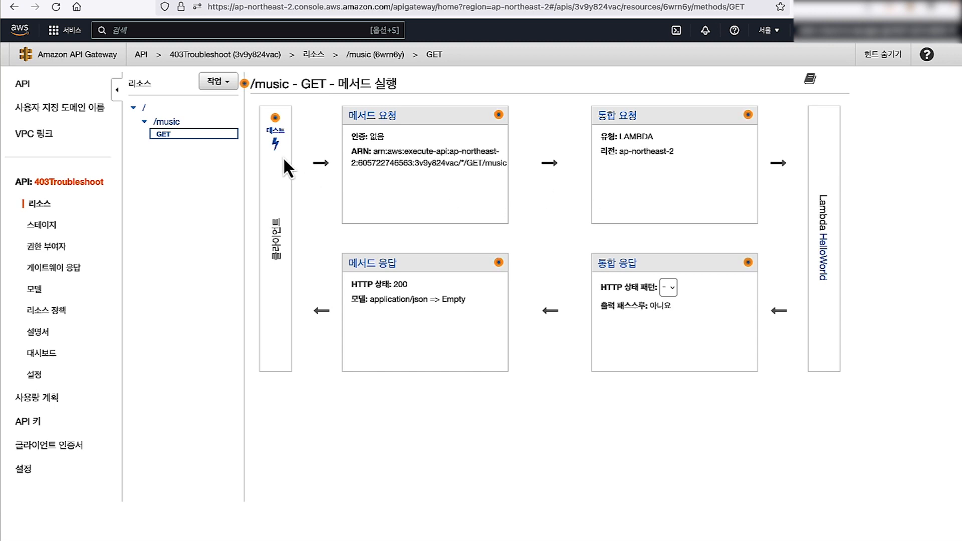
Step: Deploy the API to a new stage named test
left_click(218, 81)
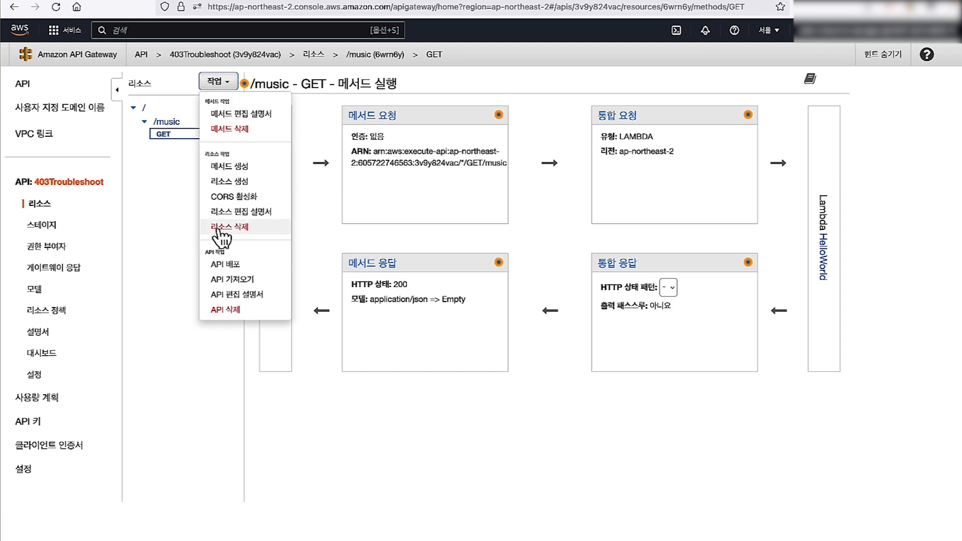
left_click(247, 265)
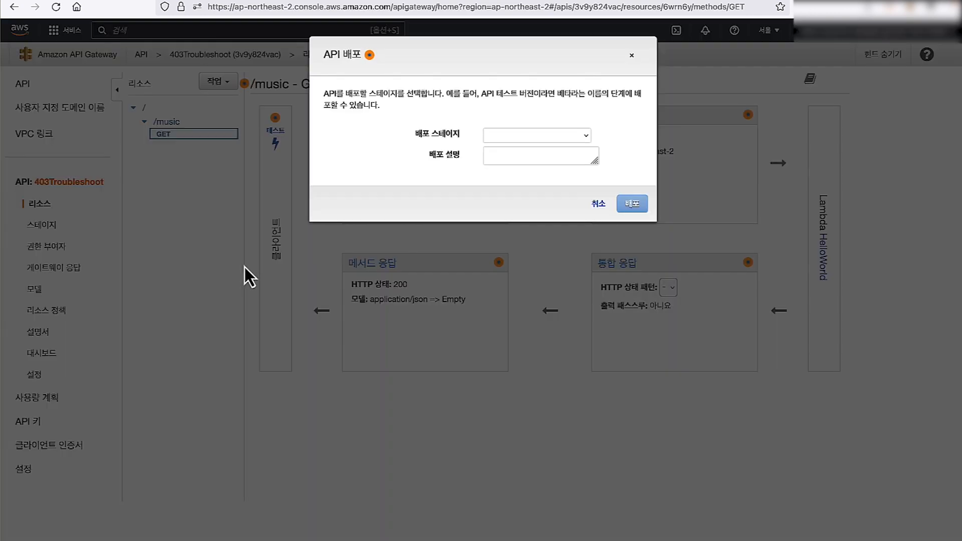
left_click(555, 139)
left_click(549, 150)
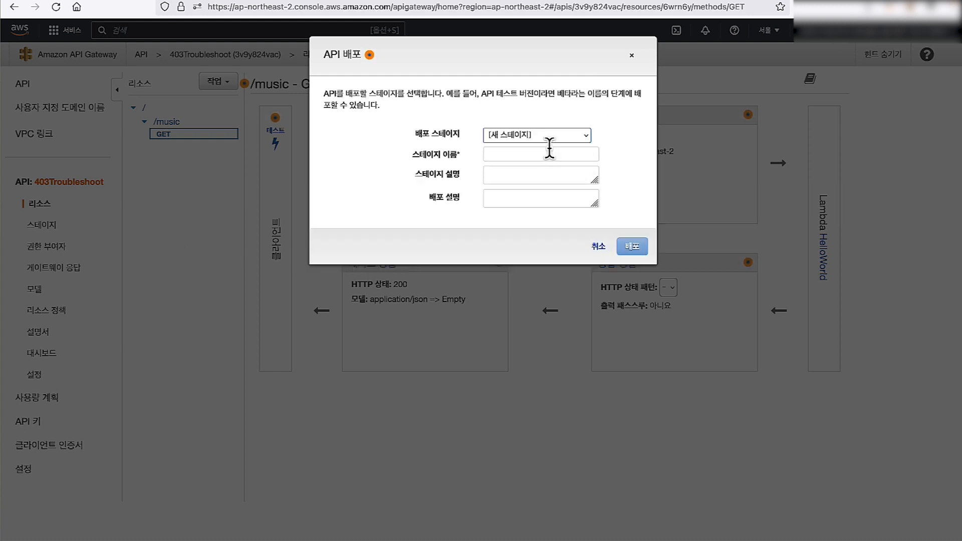
left_click(541, 153)
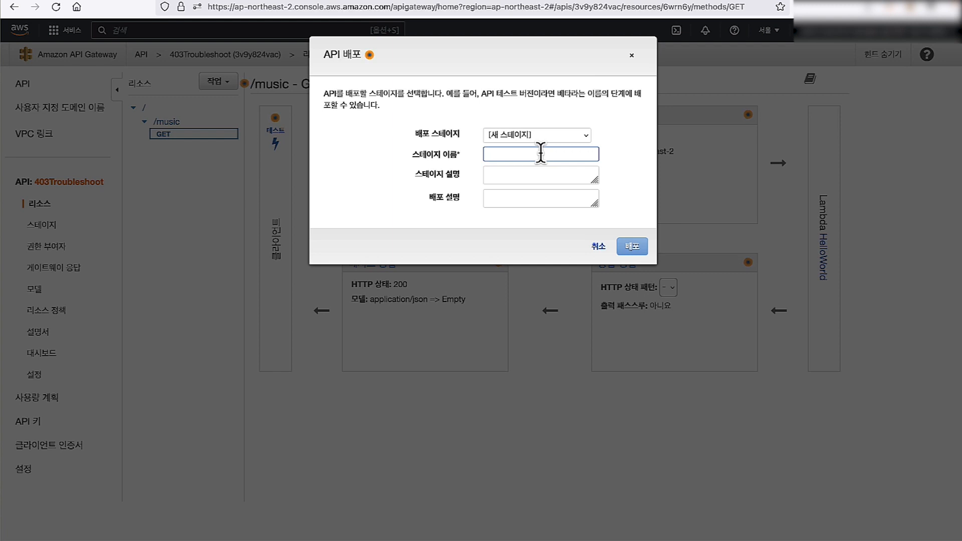
type("test")
left_click(627, 250)
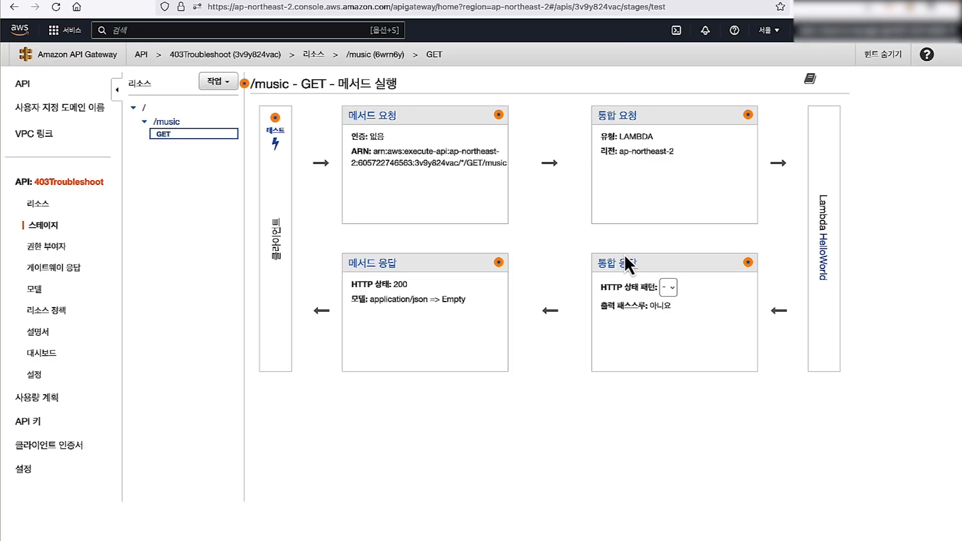
Step: Open the test stage's editor and copy its invoke URL
left_click(44, 227)
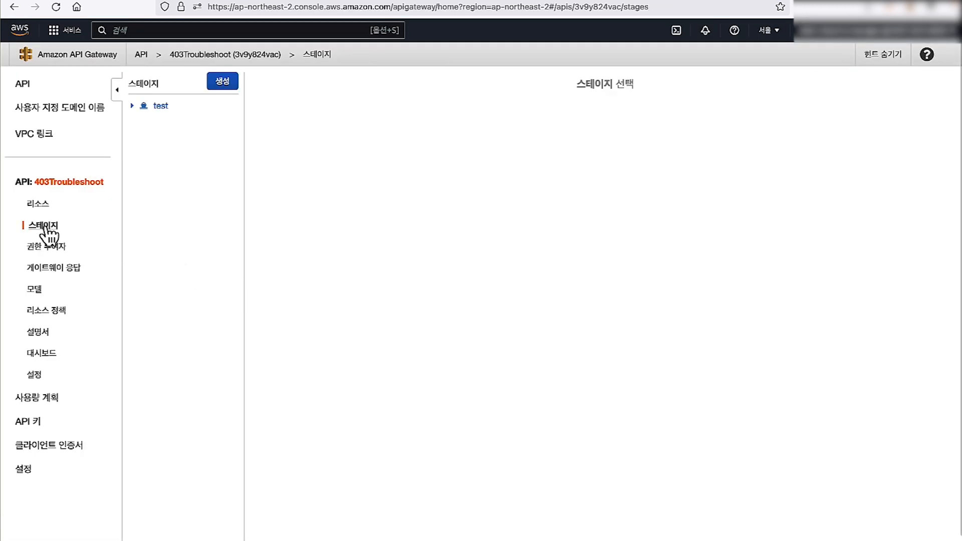
left_click(160, 106)
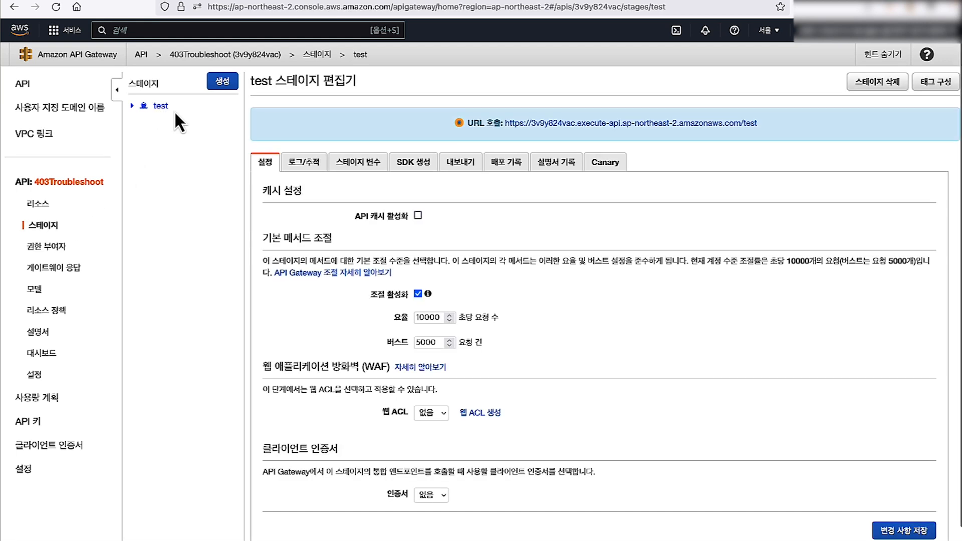
right_click(617, 123)
left_click(644, 201)
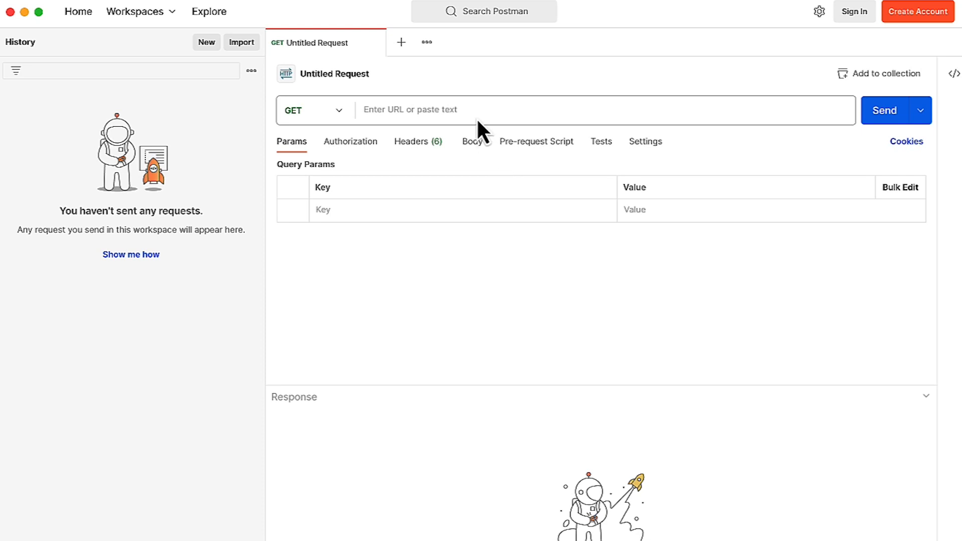
left_click(459, 109)
right_click(460, 107)
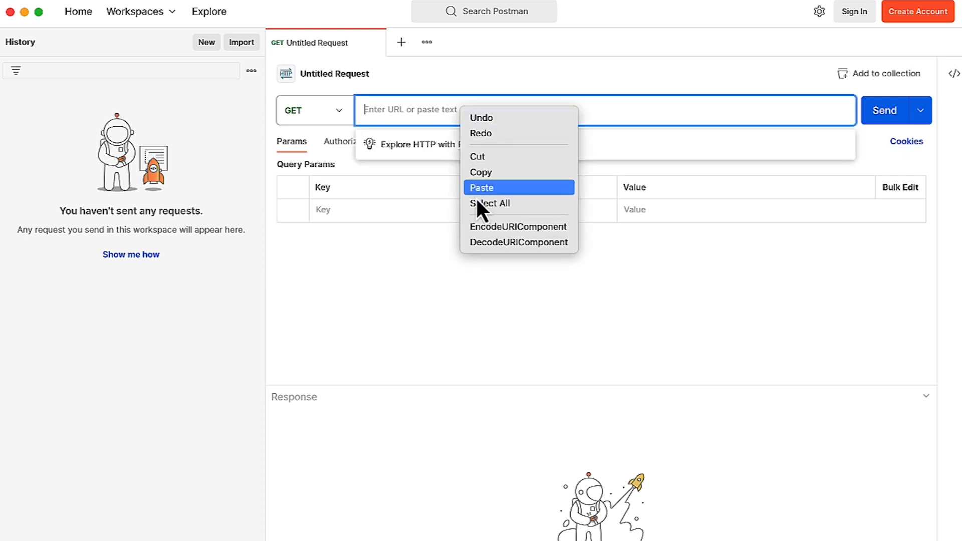
left_click(478, 193)
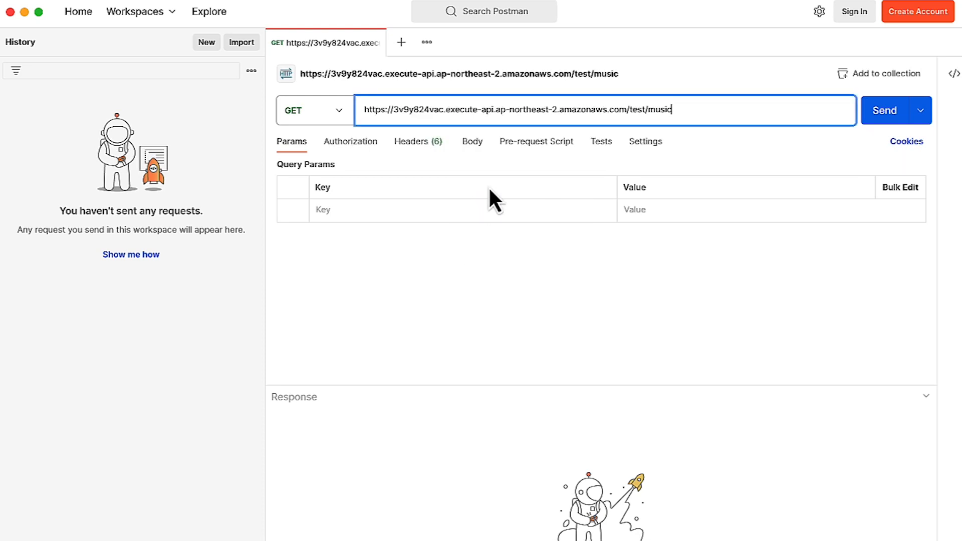
left_click(886, 119)
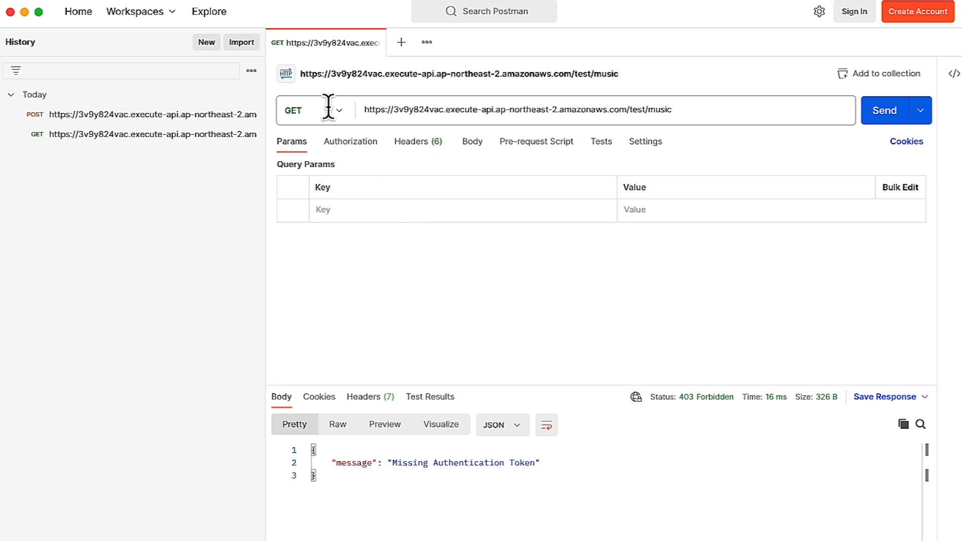
Step: Send a POST request to the /test/music URL and examine the response's headers and body
left_click(342, 120)
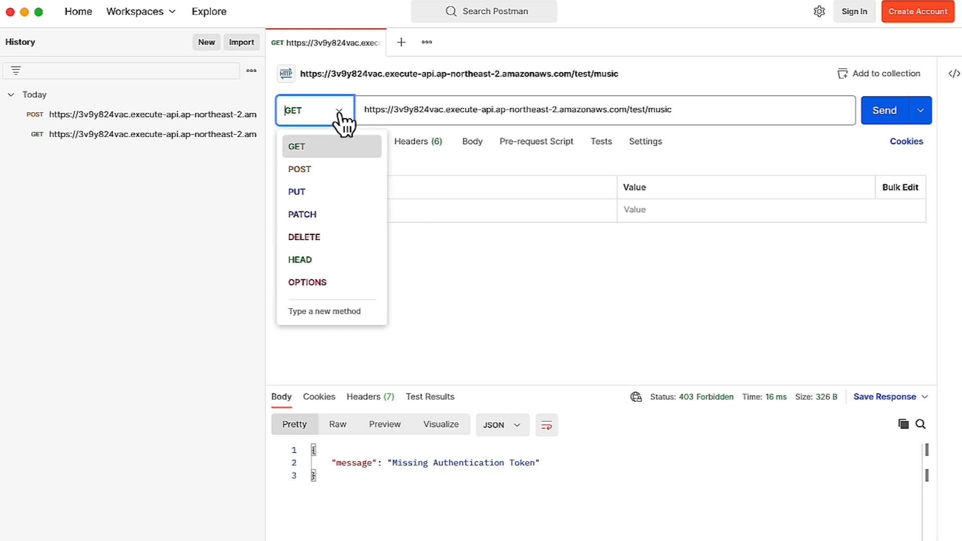
left_click(329, 169)
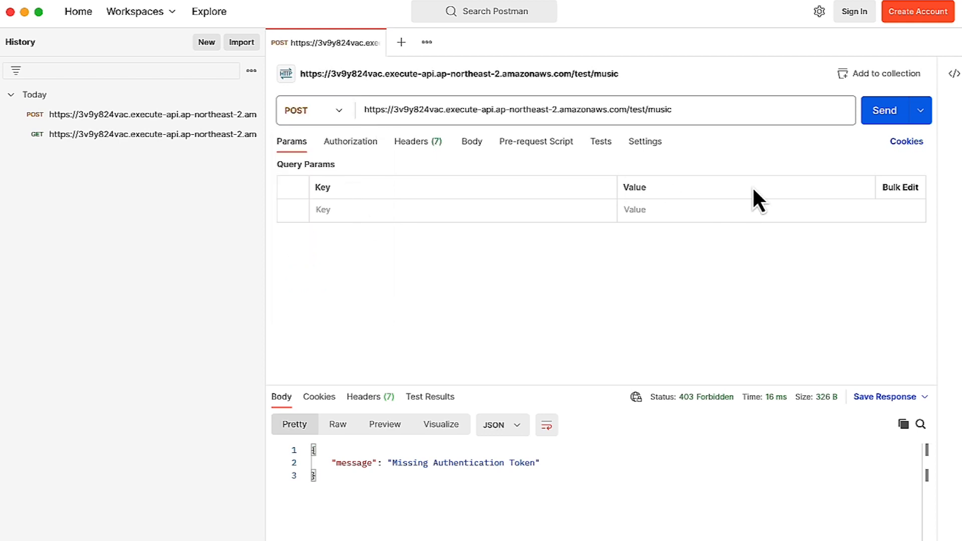
left_click(885, 120)
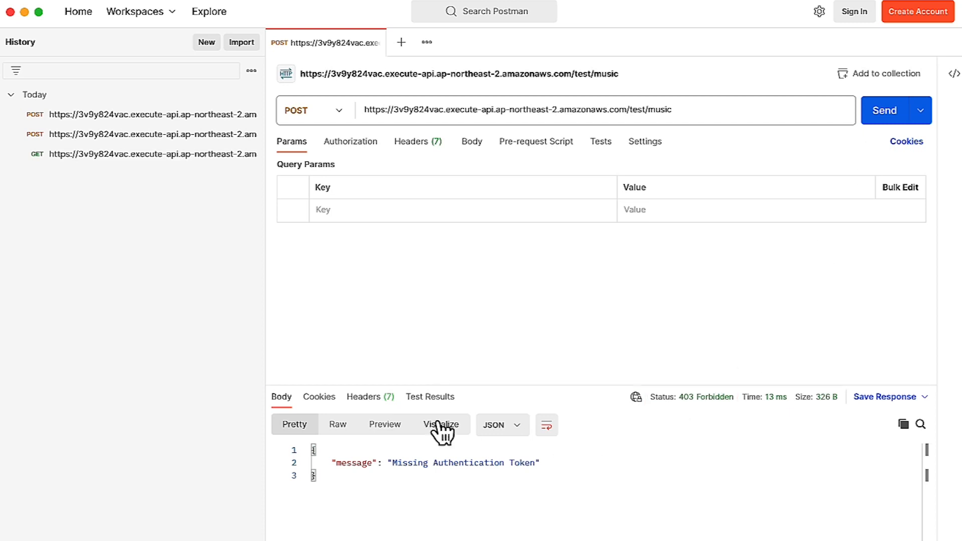
left_click(380, 396)
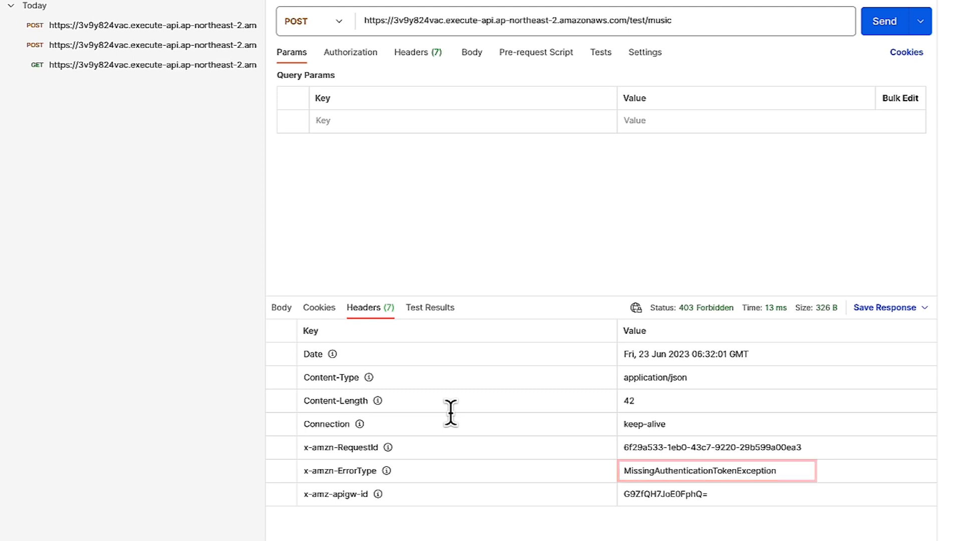
left_click(279, 309)
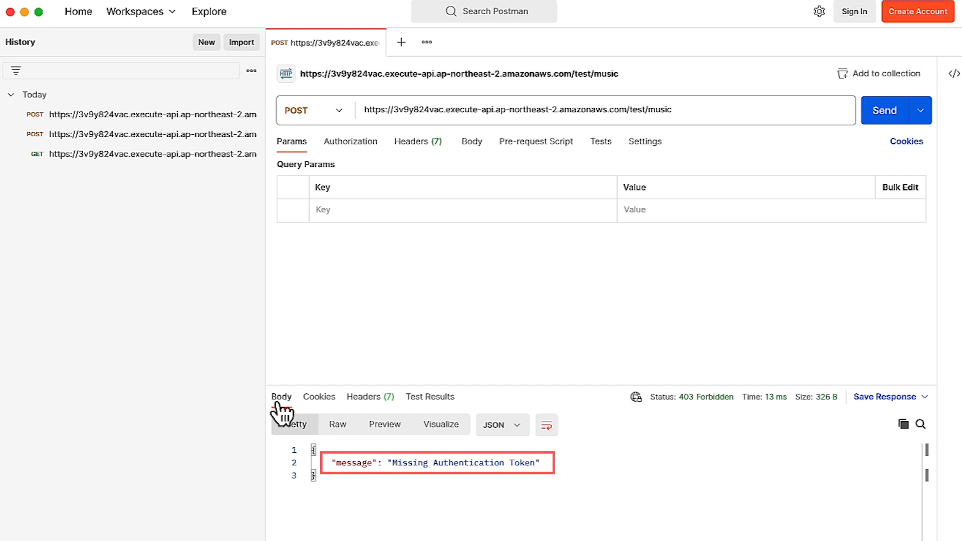
Step: Change the request method back to GET and send the request to /test/music
left_click(341, 111)
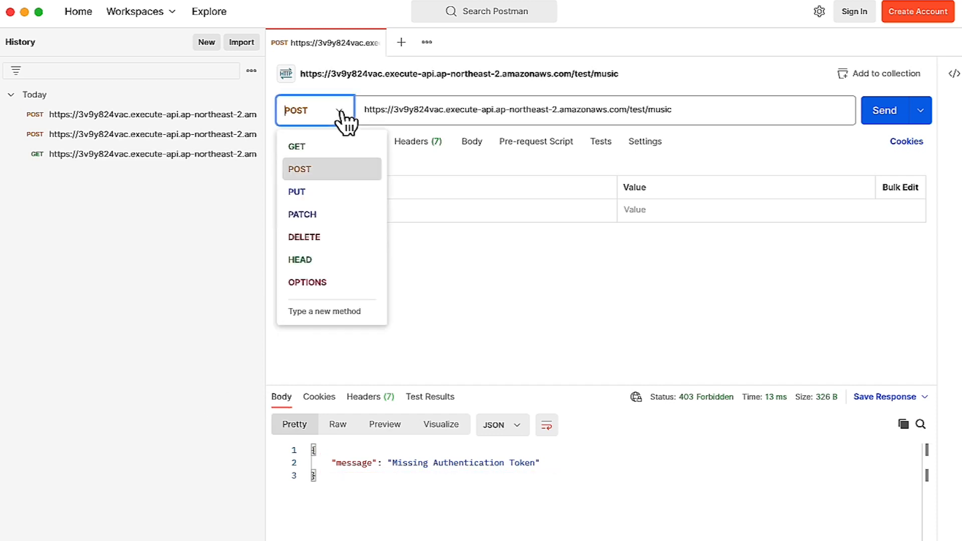
left_click(333, 146)
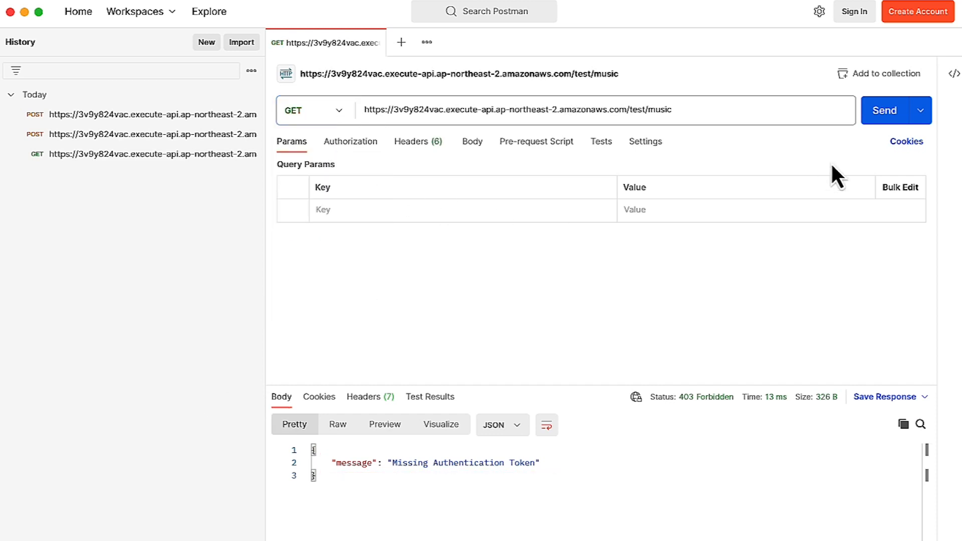
left_click(883, 116)
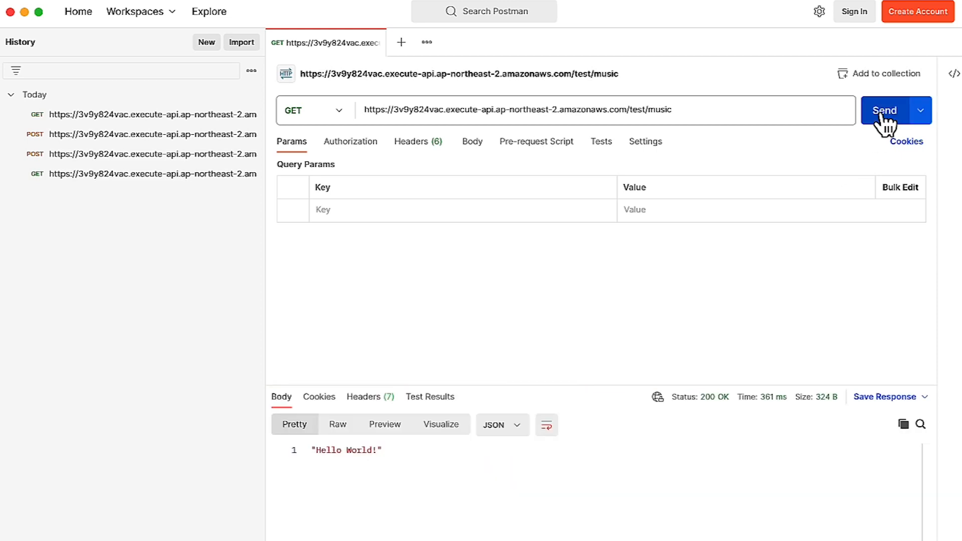
Step: Append /name to the request URL and send the GET request to /test/music/name
left_click(732, 110)
type("/name")
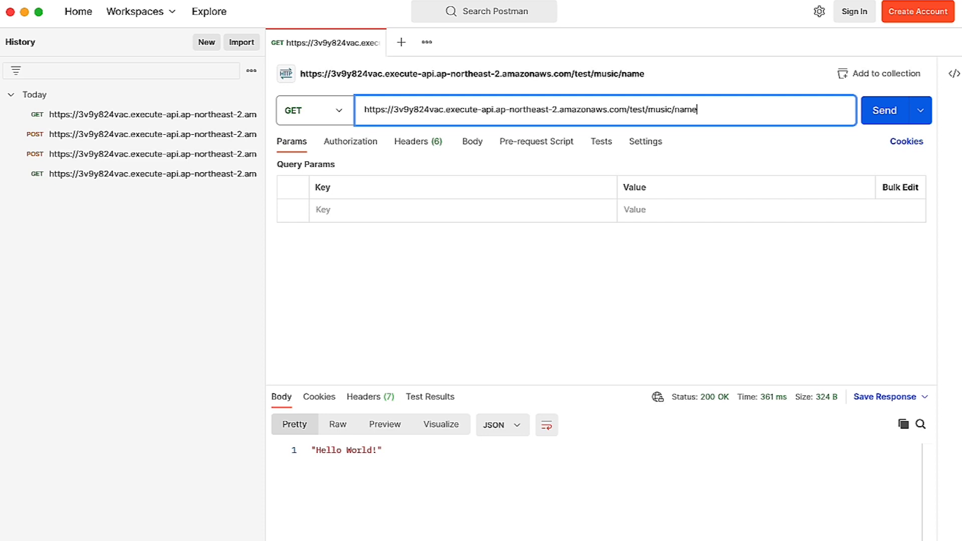
left_click(884, 121)
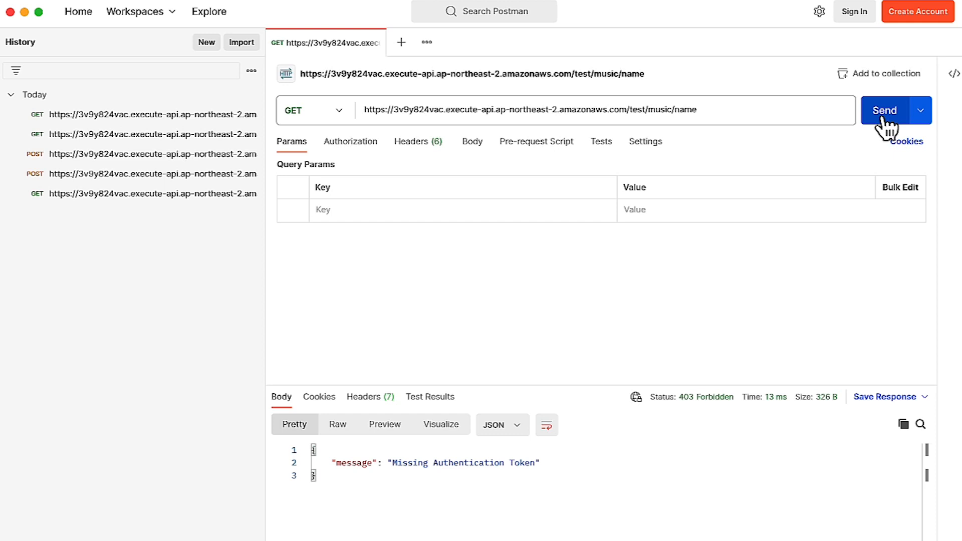
Step: Remove /name from the end of the request URL and send the GET request to /test/music again
left_click(785, 109)
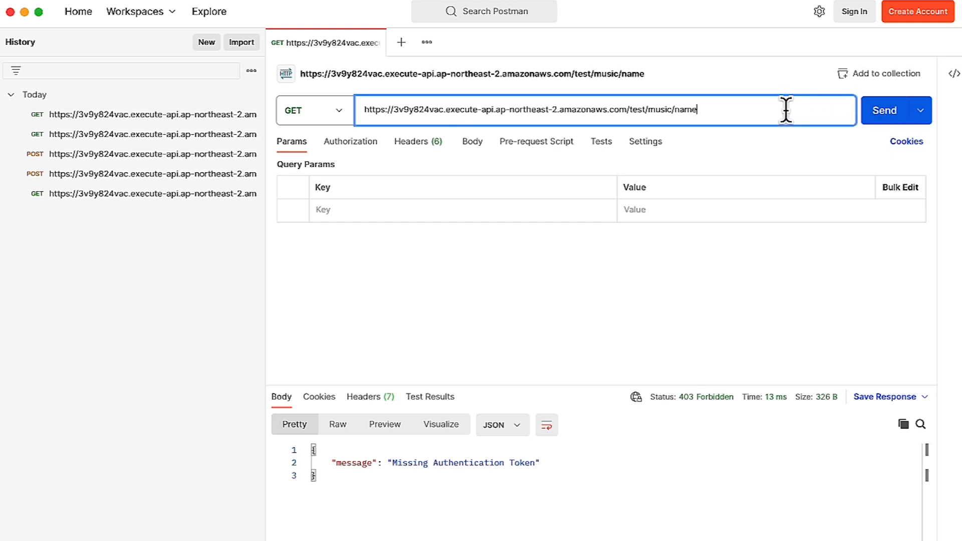
key("BackSpace")
key("BackSpace")
key("BackSpace")
key("BackSpace")
key("BackSpace")
left_click(885, 114)
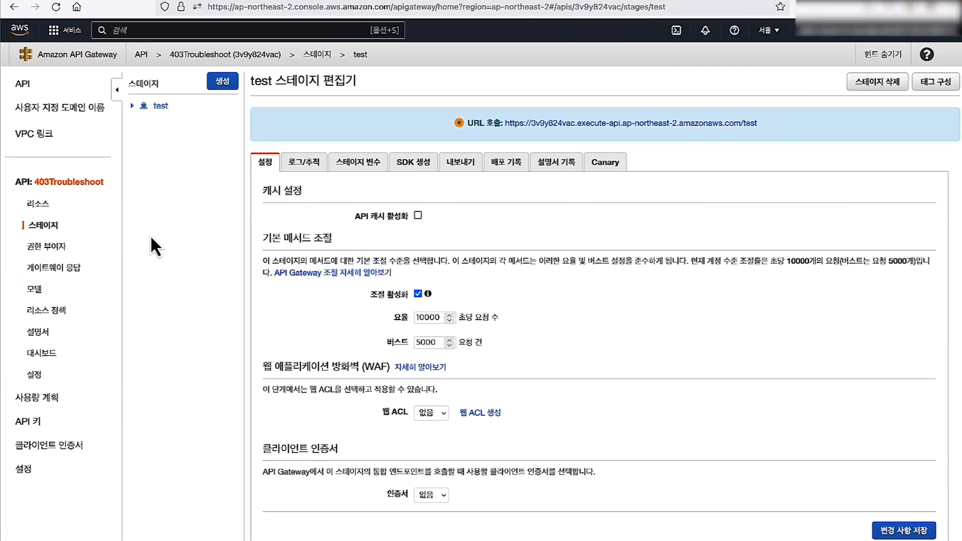
Step: Set the authorization of the /music GET method to AWS IAM in its method request settings and save it
left_click(43, 205)
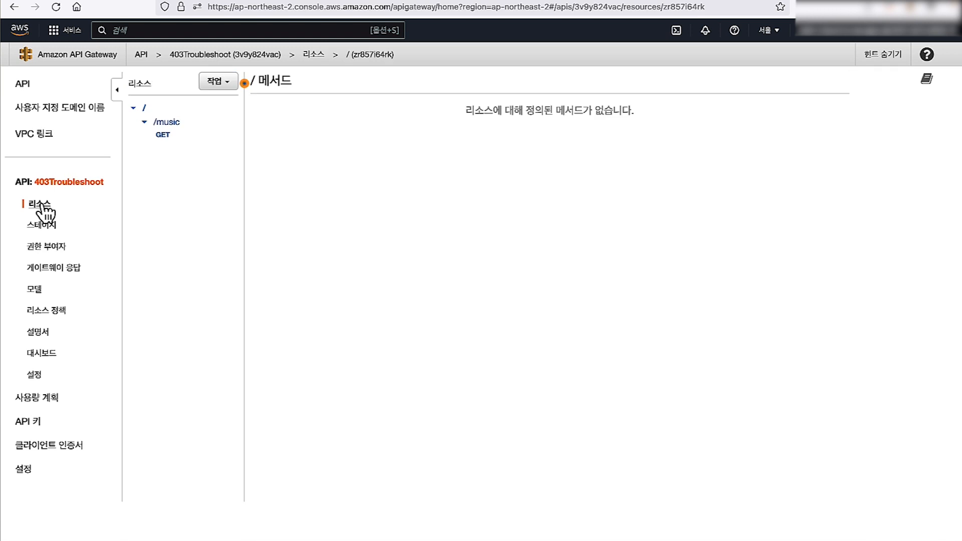
left_click(162, 136)
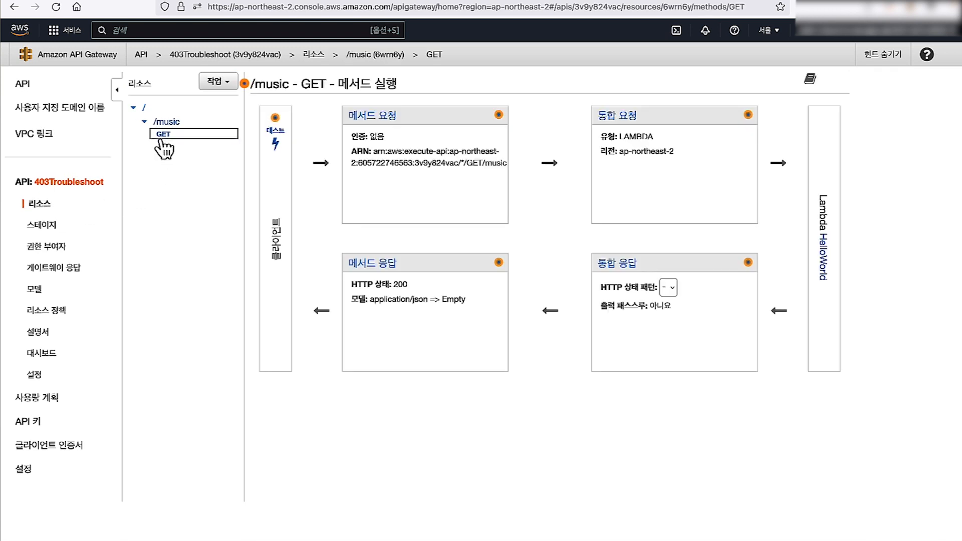
left_click(370, 116)
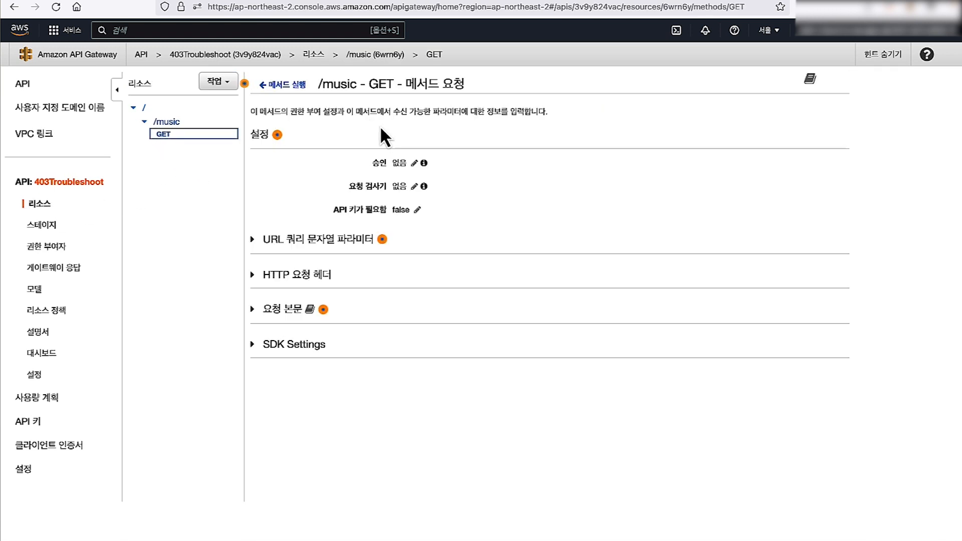
left_click(415, 164)
left_click(417, 165)
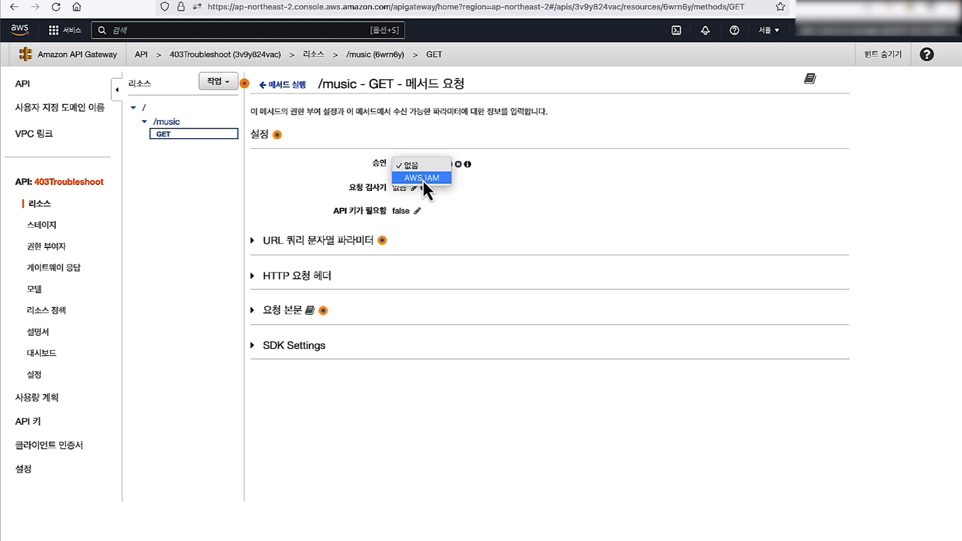
left_click(423, 178)
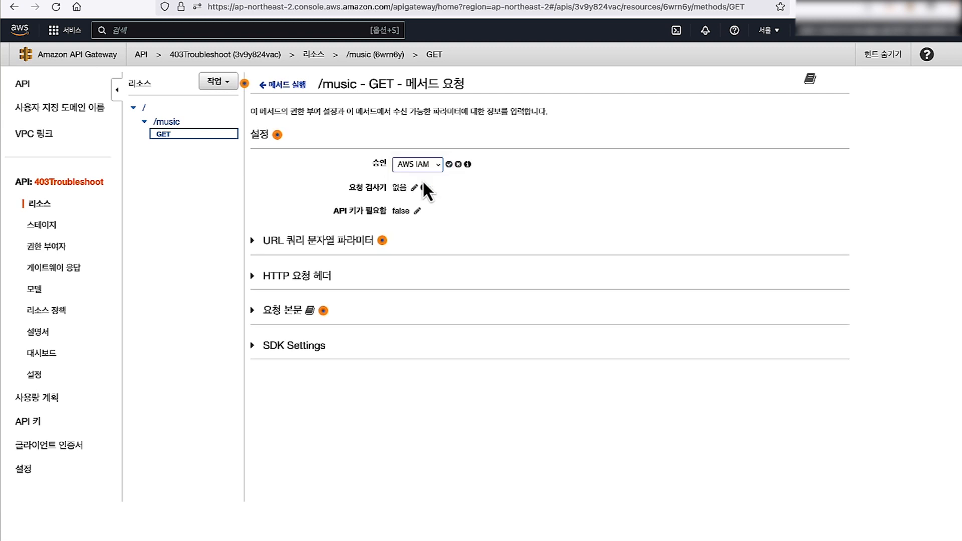
left_click(448, 165)
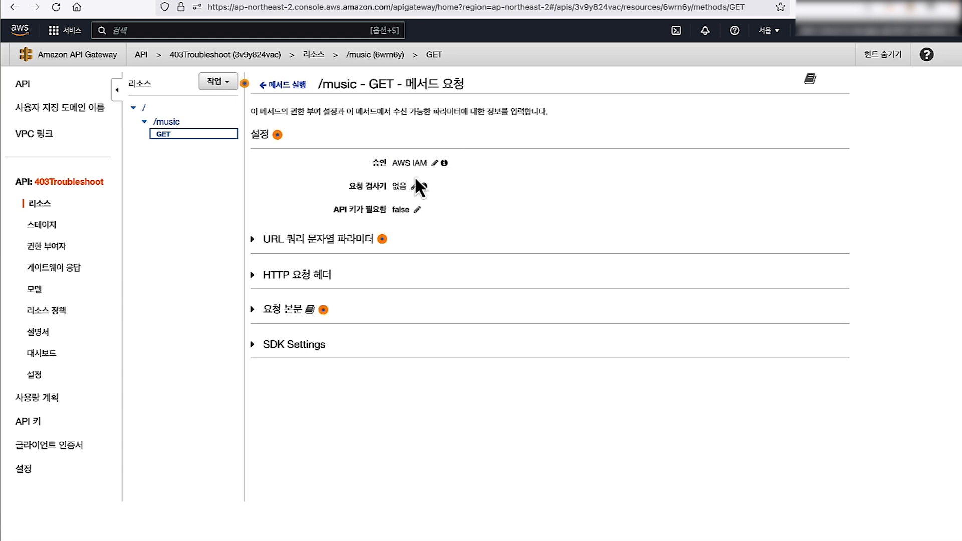
Step: Deploy the API to the test stage, and send the GET request to /test/music in Postman
left_click(224, 86)
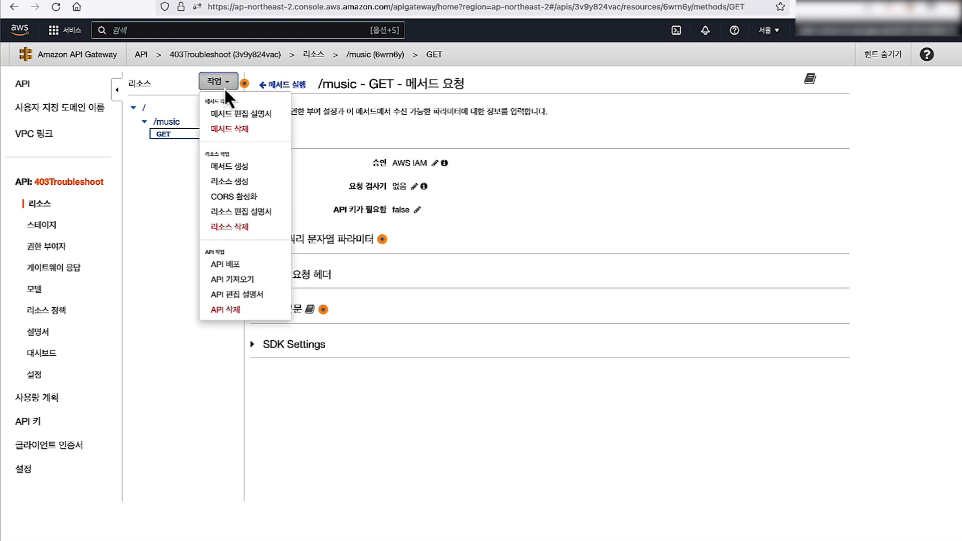
left_click(228, 265)
left_click(526, 135)
left_click(520, 148)
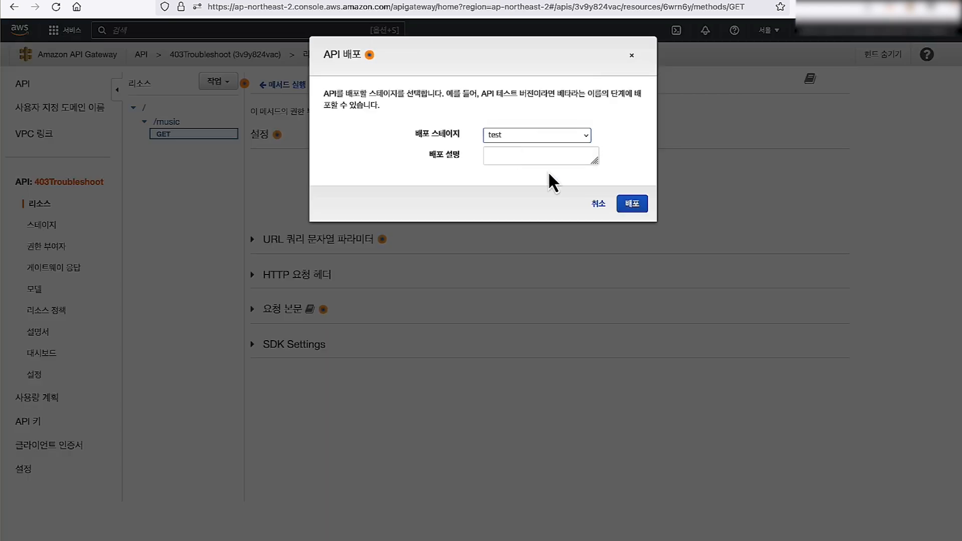
left_click(640, 209)
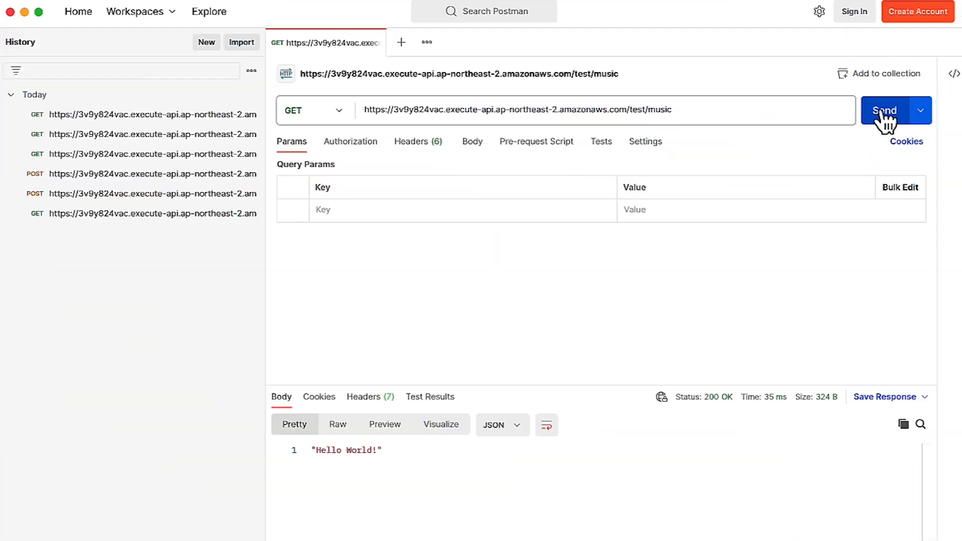
left_click(884, 112)
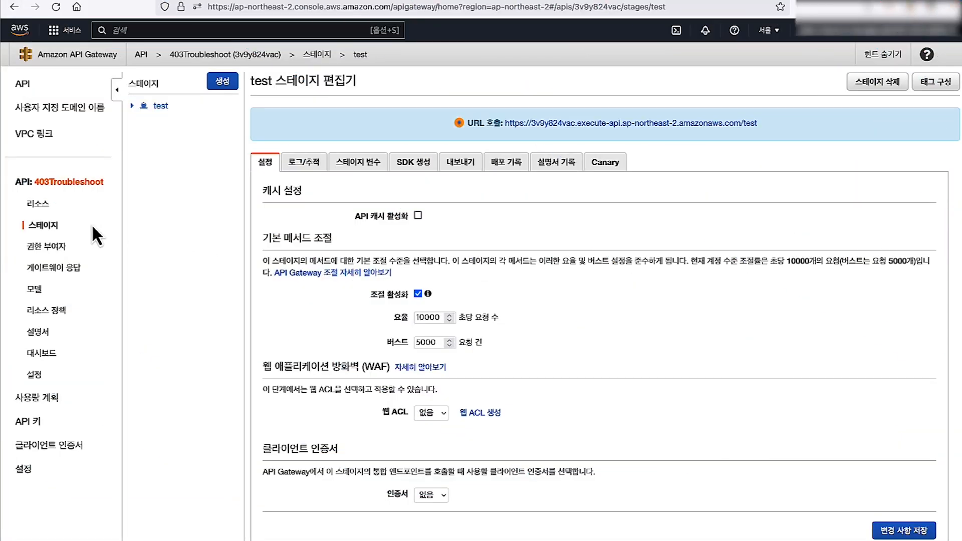
Step: In the API Gateway console, set the /music GET method's authorization back to none (없음) and save it
left_click(39, 204)
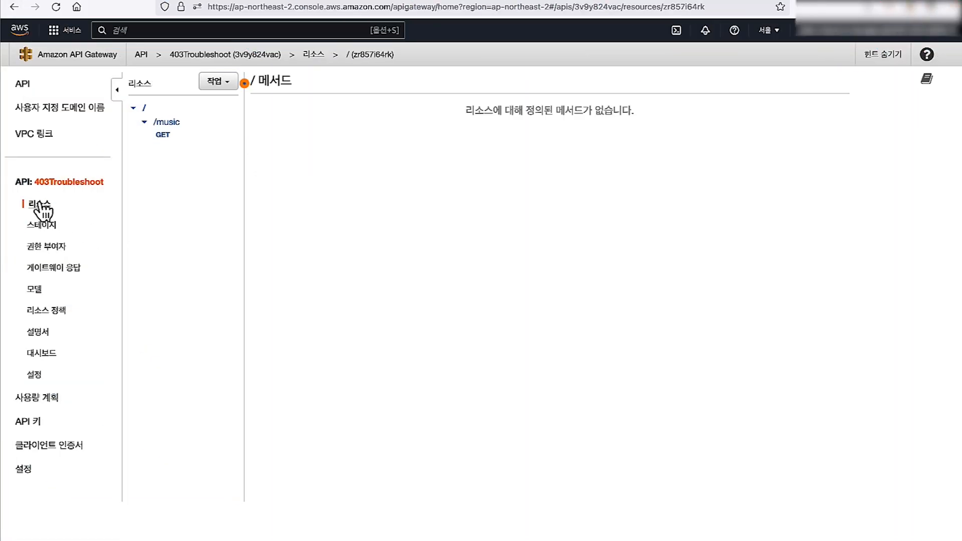
left_click(163, 137)
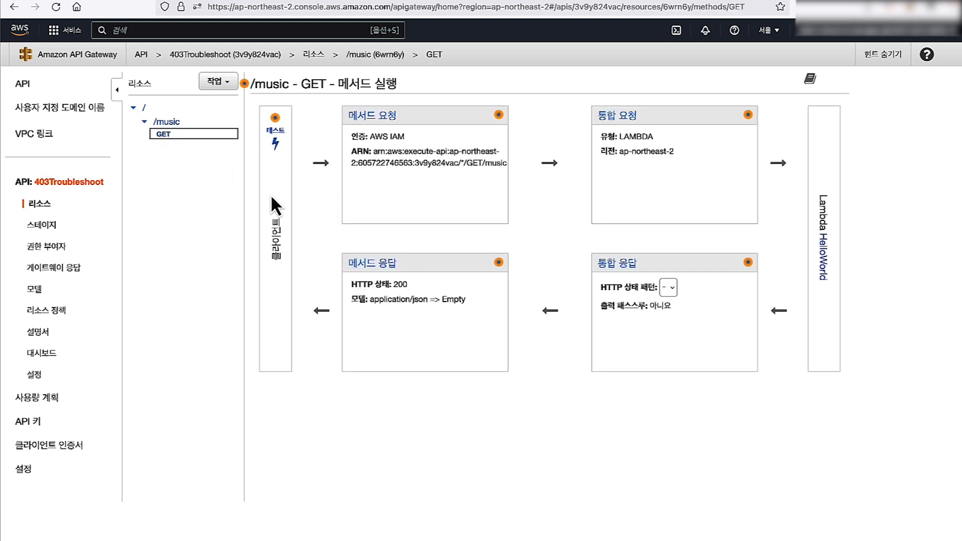
left_click(374, 116)
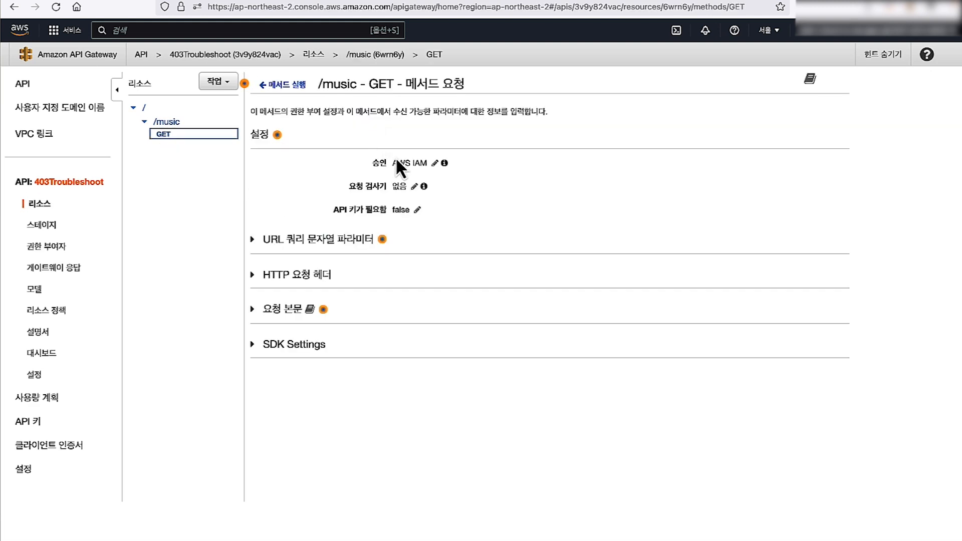
left_click(435, 163)
left_click(432, 163)
left_click(434, 152)
left_click(449, 164)
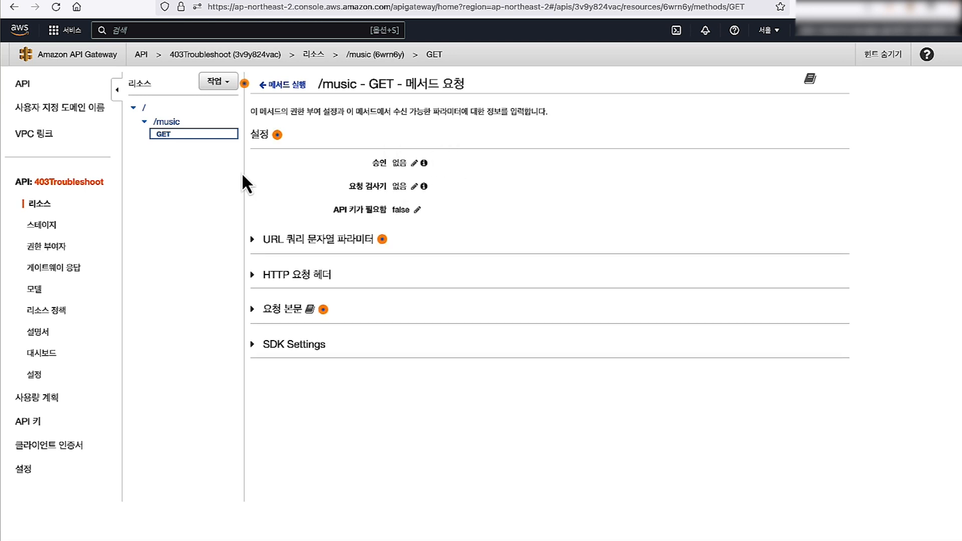
Step: Redeploy the API to the test stage, and resend the GET request to /test/music in Postman
left_click(219, 81)
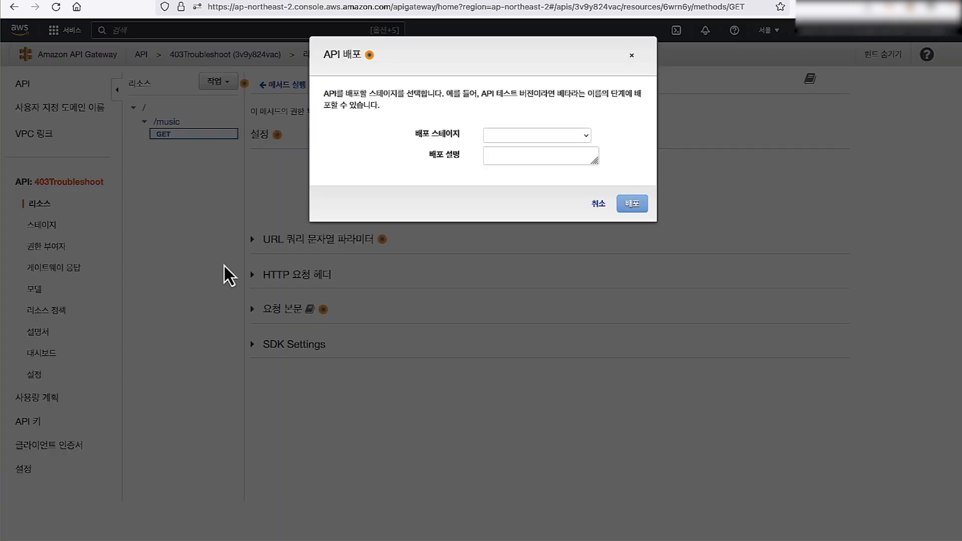
left_click(508, 136)
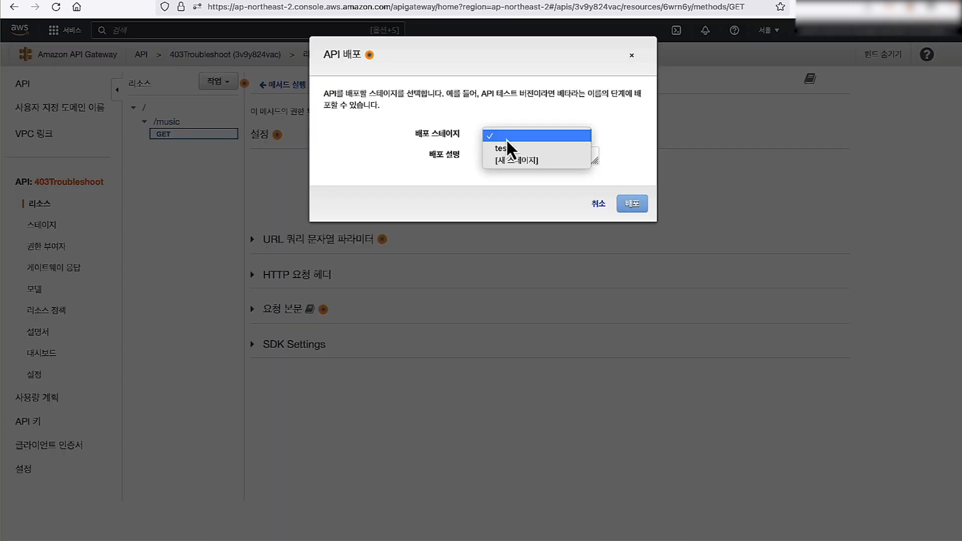
left_click(507, 148)
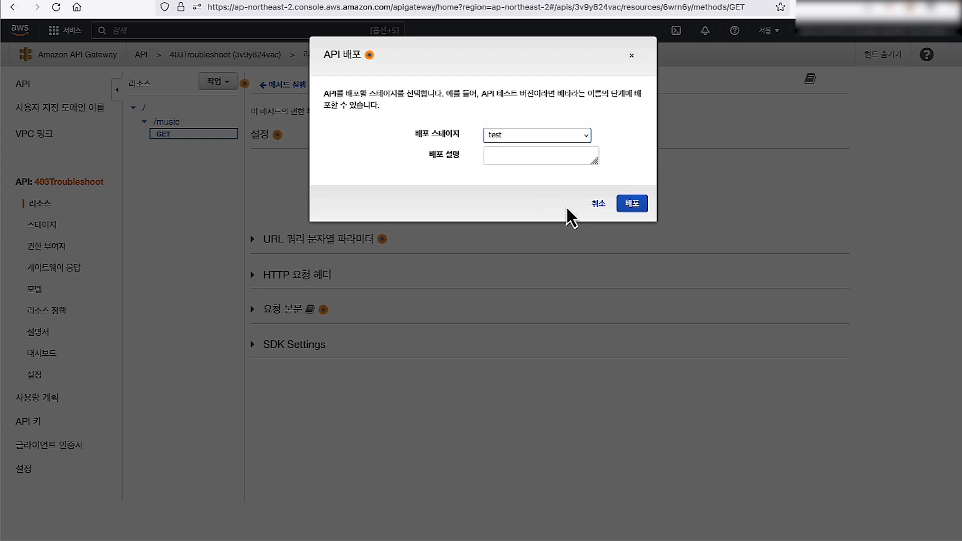
left_click(626, 210)
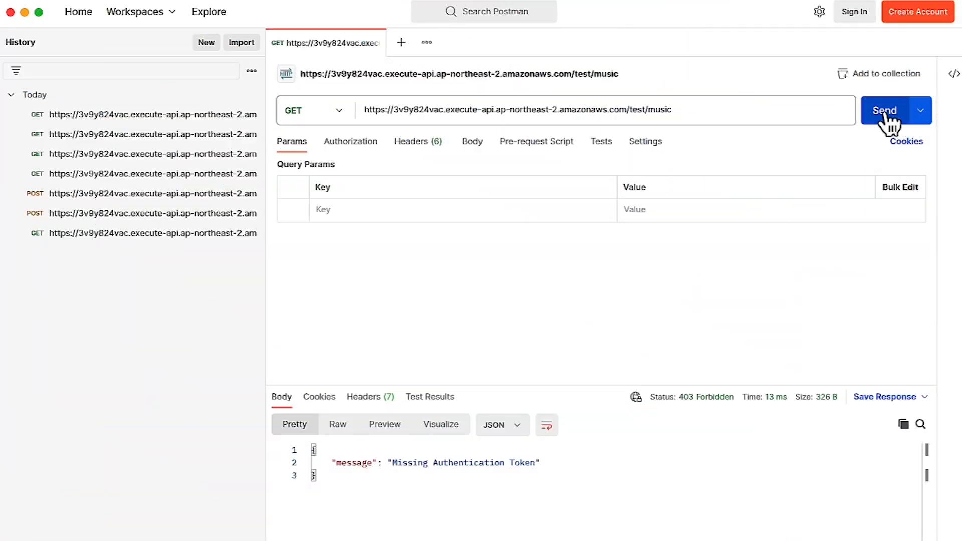
left_click(885, 115)
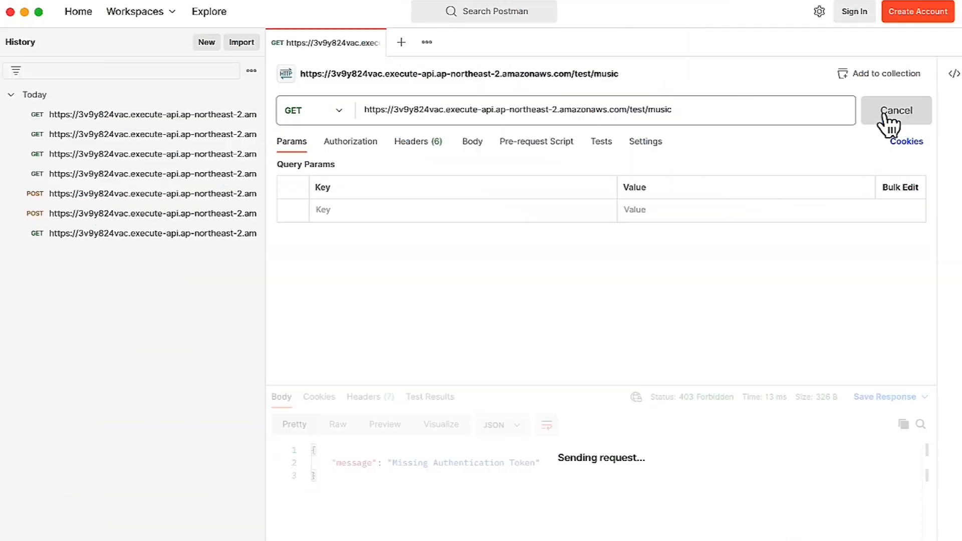